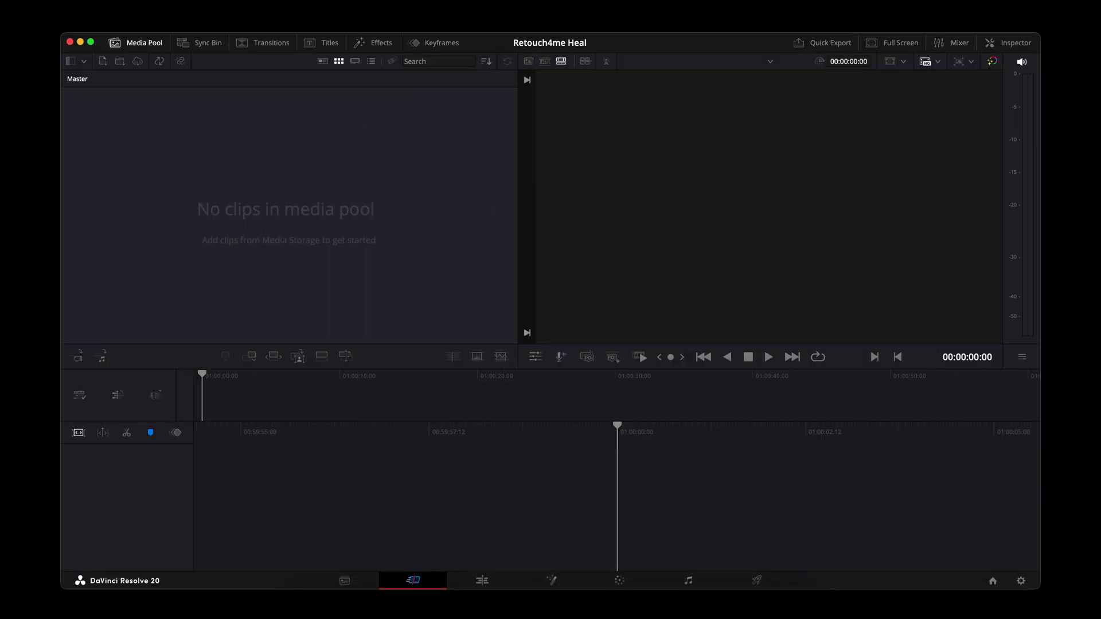
Import the portrait clip, place it on a new Timeline 1, and go to the Color page
drag(355, 98, 253, 145)
drag(91, 118, 360, 403)
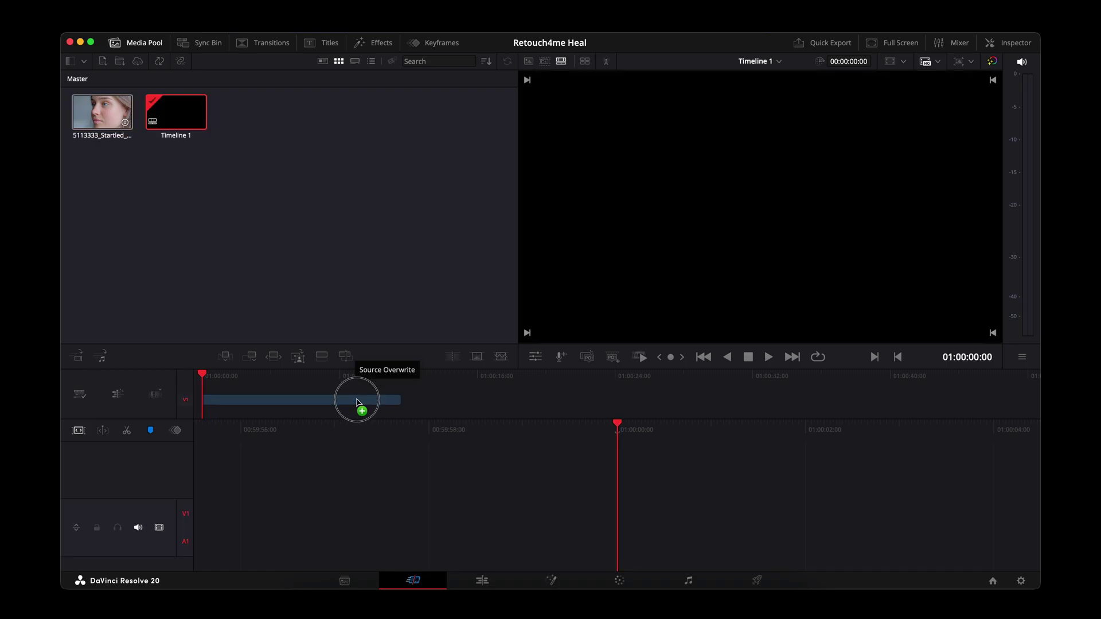
click(617, 579)
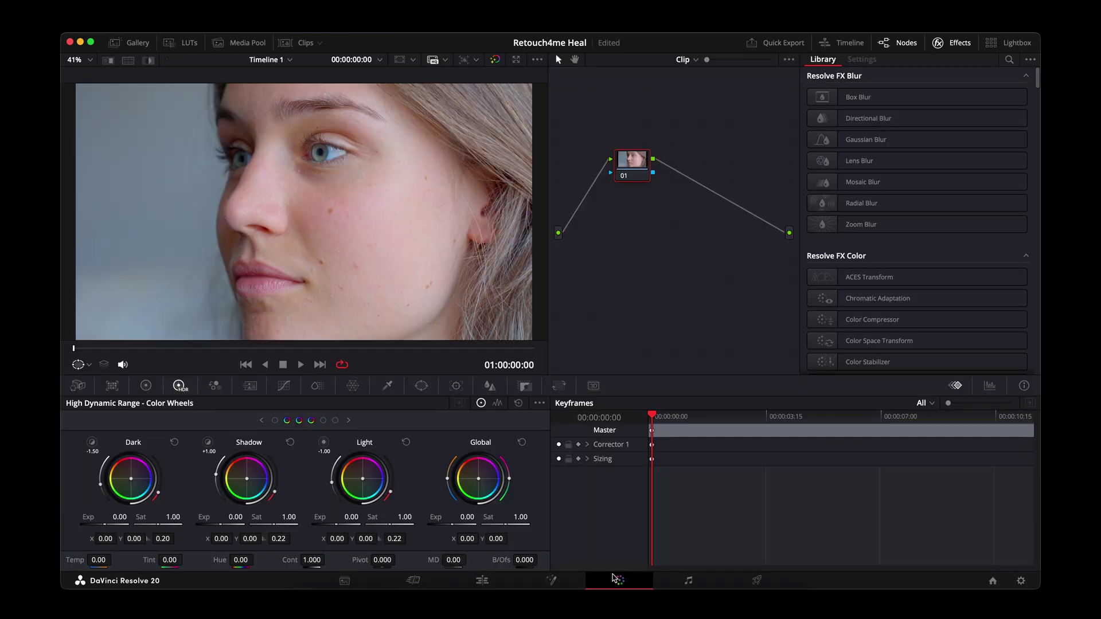
Apply Retouch4me Heal OFX from Effects to node 01
scroll(911, 229, down, 15)
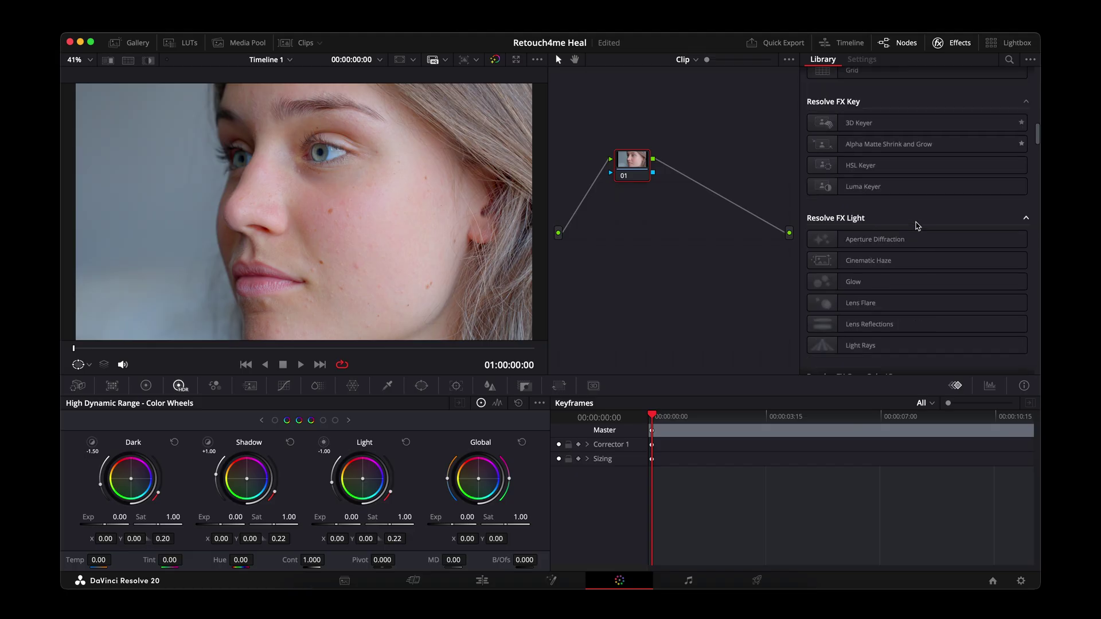
scroll(918, 225, down, 10)
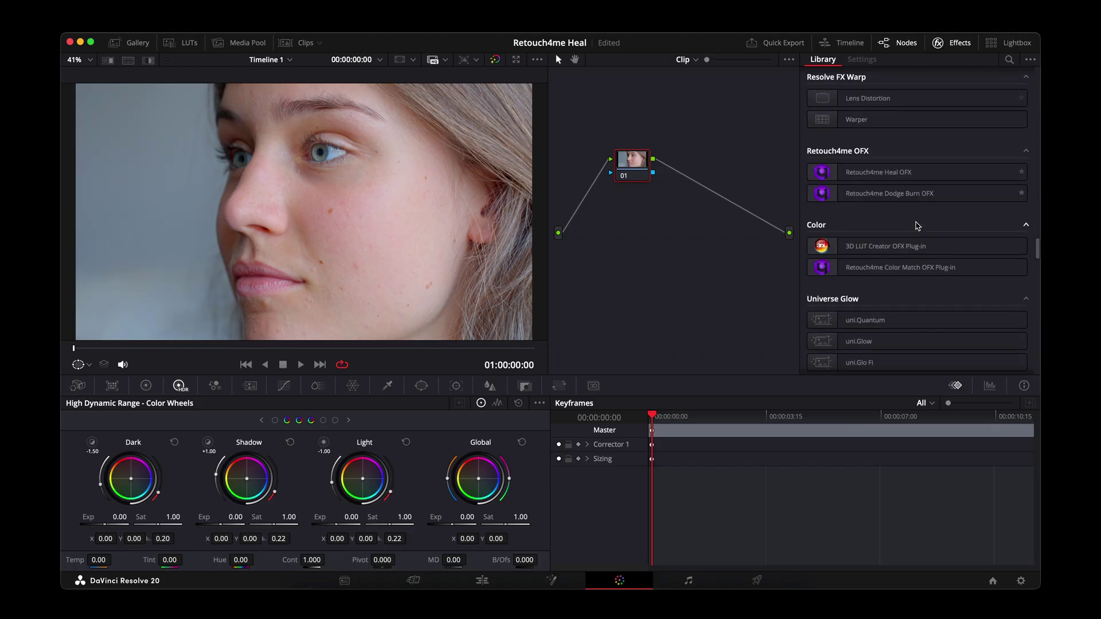
drag(916, 198, 639, 166)
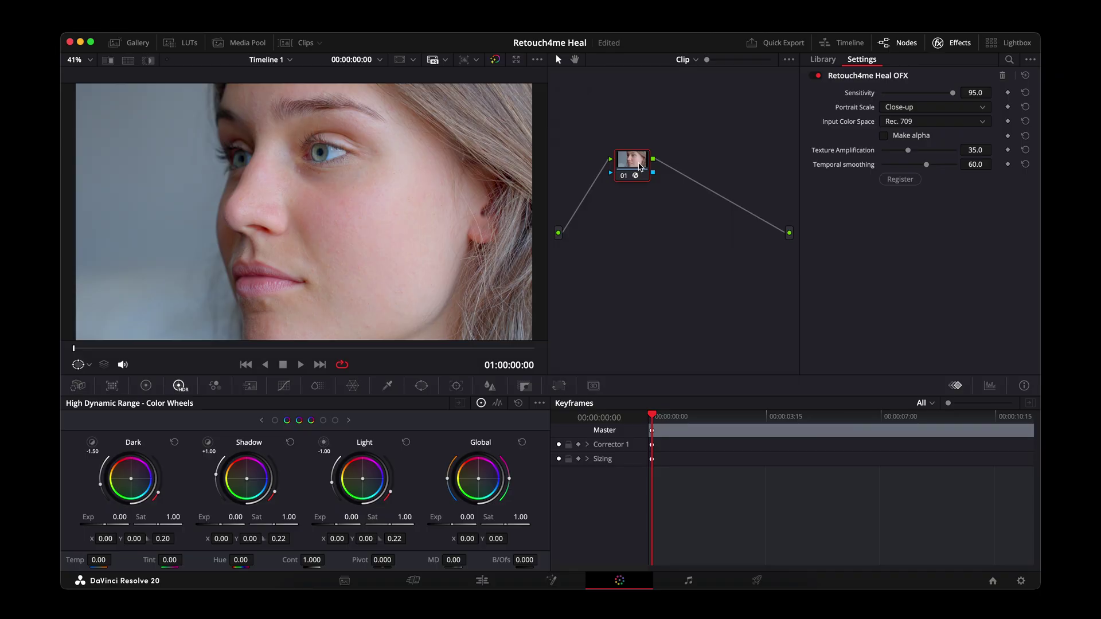
Zoom into the viewer and toggle Retouch4me Heal OFX off, on, then off to compare the skin
scroll(386, 302, up, 1)
scroll(386, 302, up, 4)
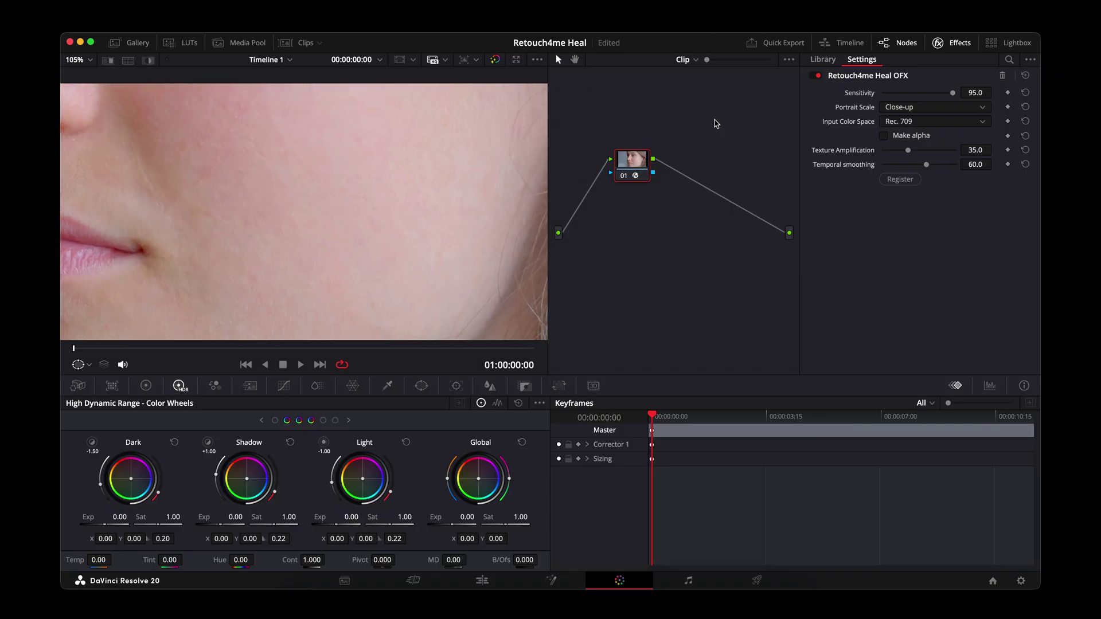
click(817, 76)
click(817, 79)
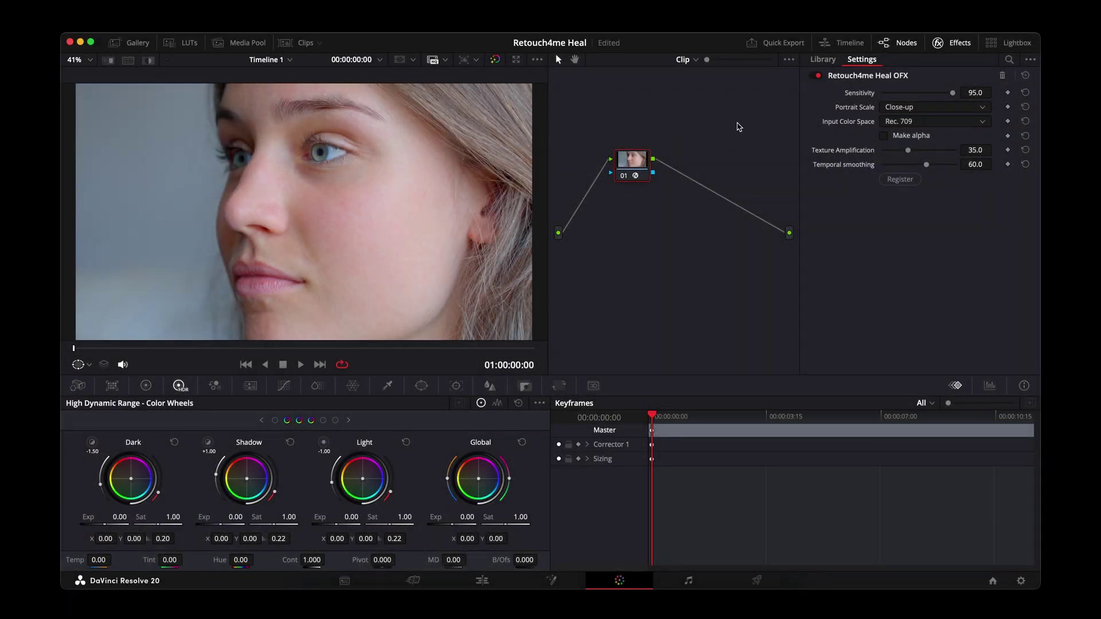
click(818, 76)
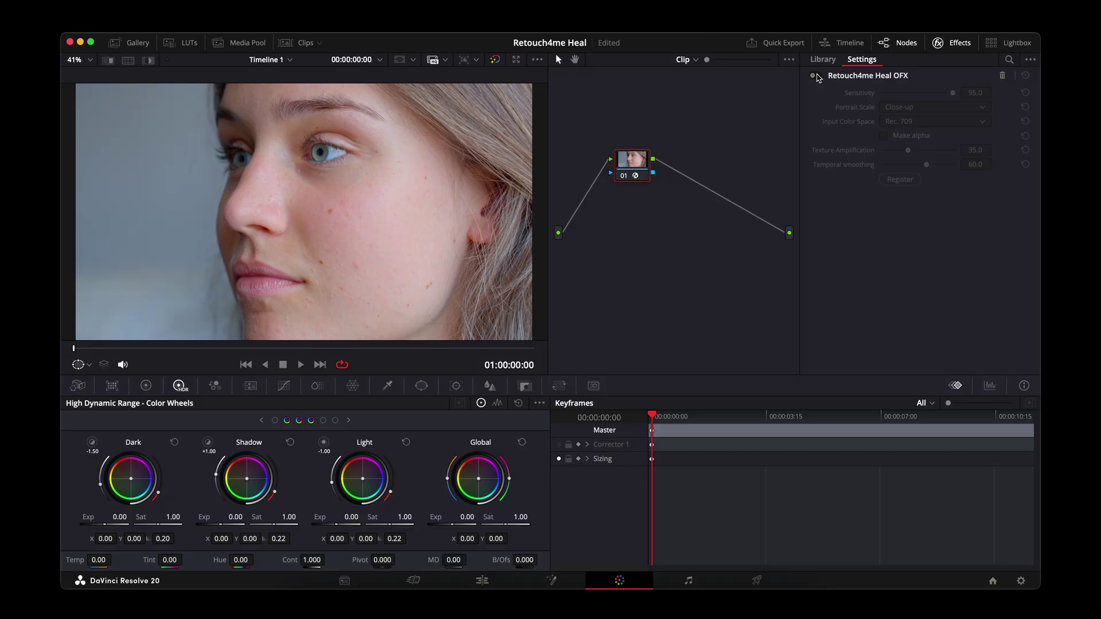
Add a Circle window, move it onto the cheek mole and shrink it tightly around it
click(426, 394)
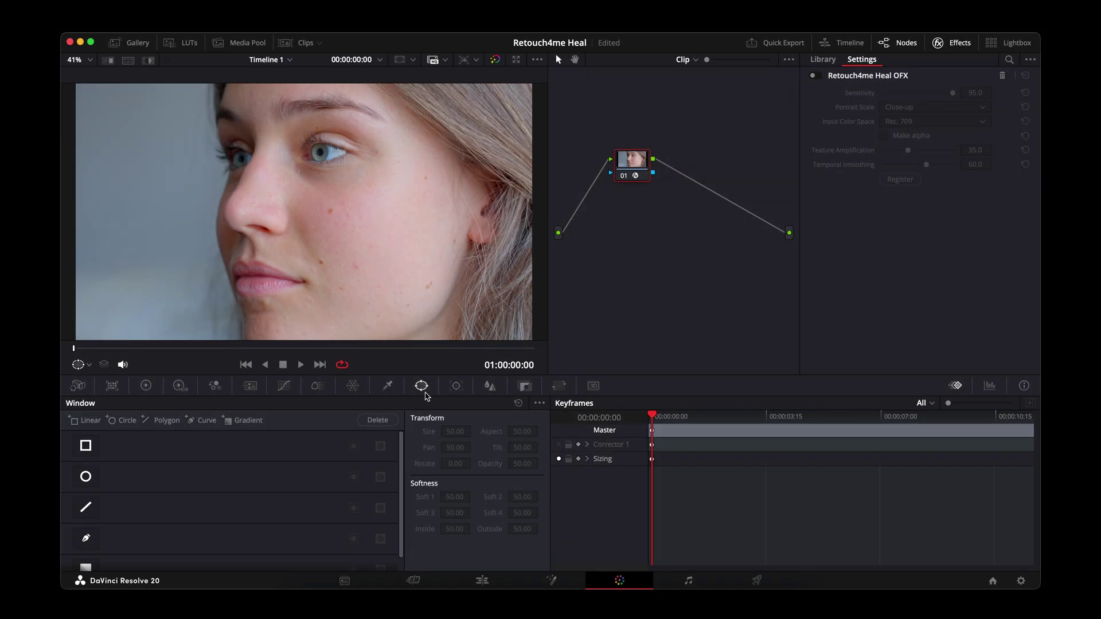
click(84, 478)
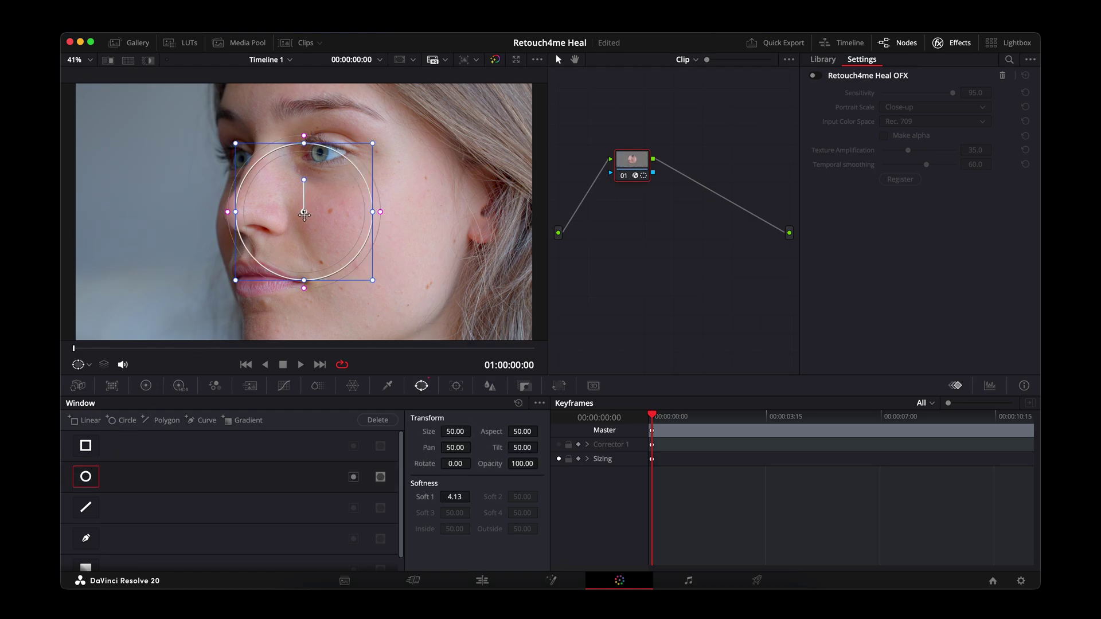
drag(304, 214, 321, 261)
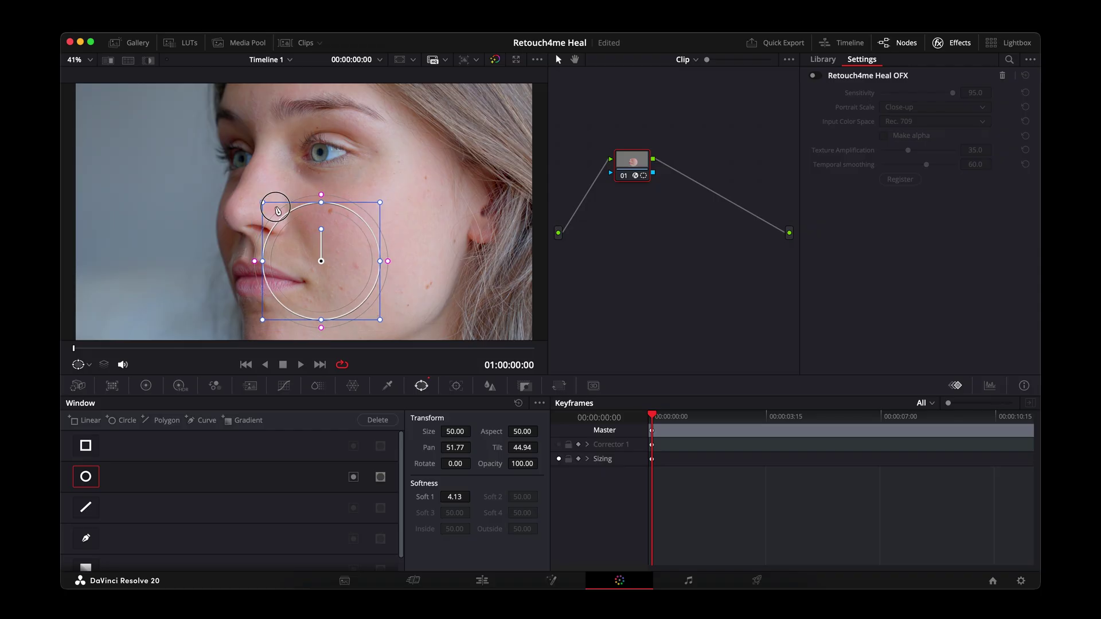
scroll(318, 259, up, 10)
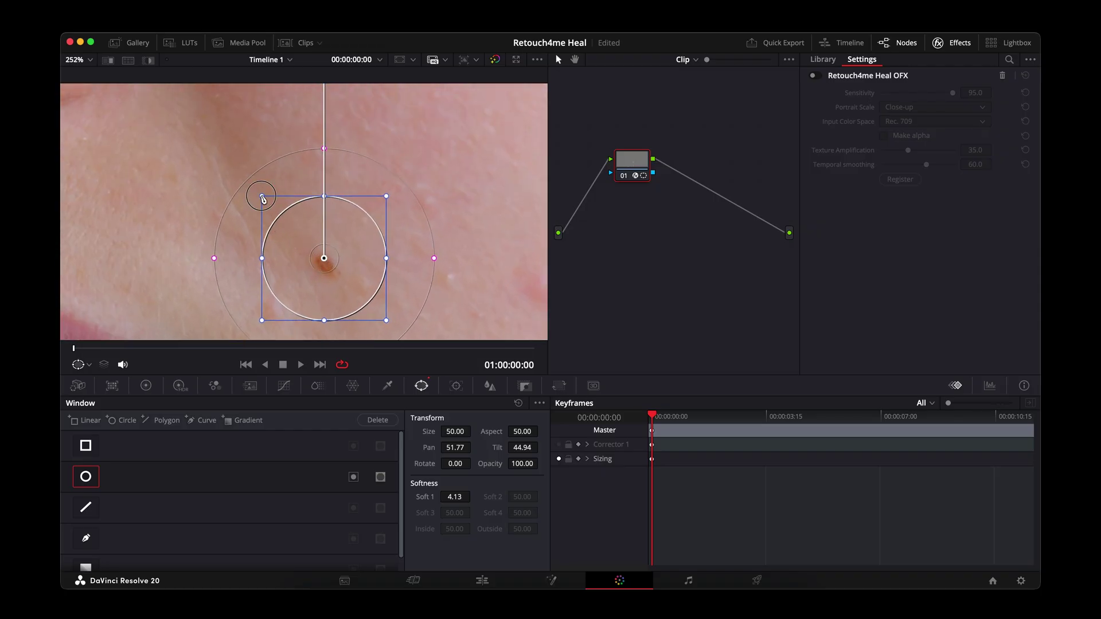
drag(263, 198, 325, 264)
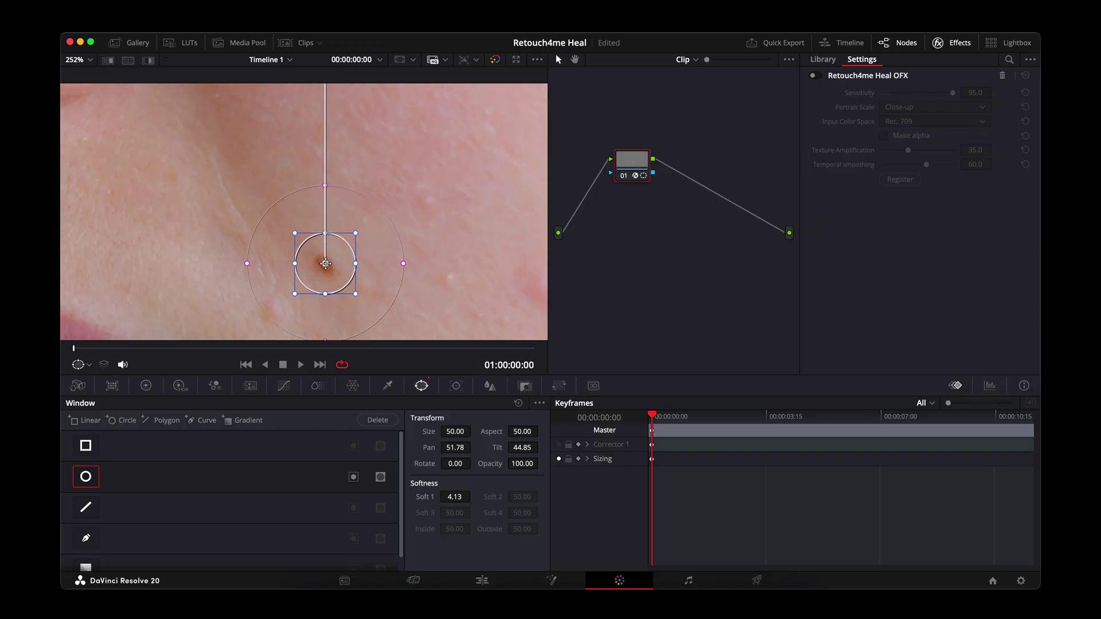
right_click(447, 172)
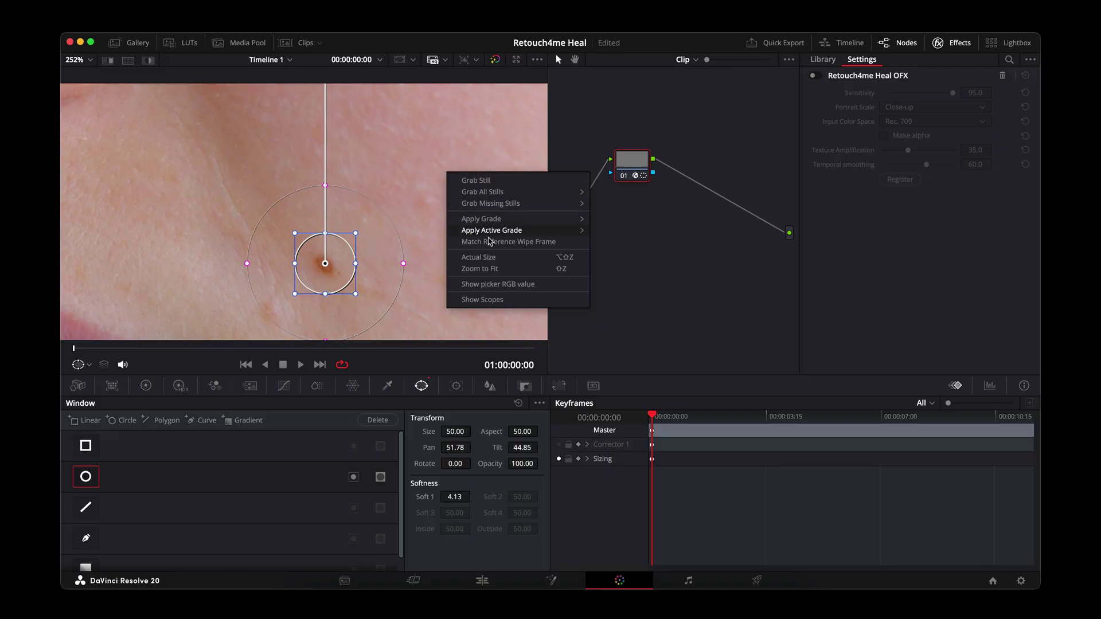
Fit the frame back in the viewer and invert the Circle window to exclude the mole
click(508, 268)
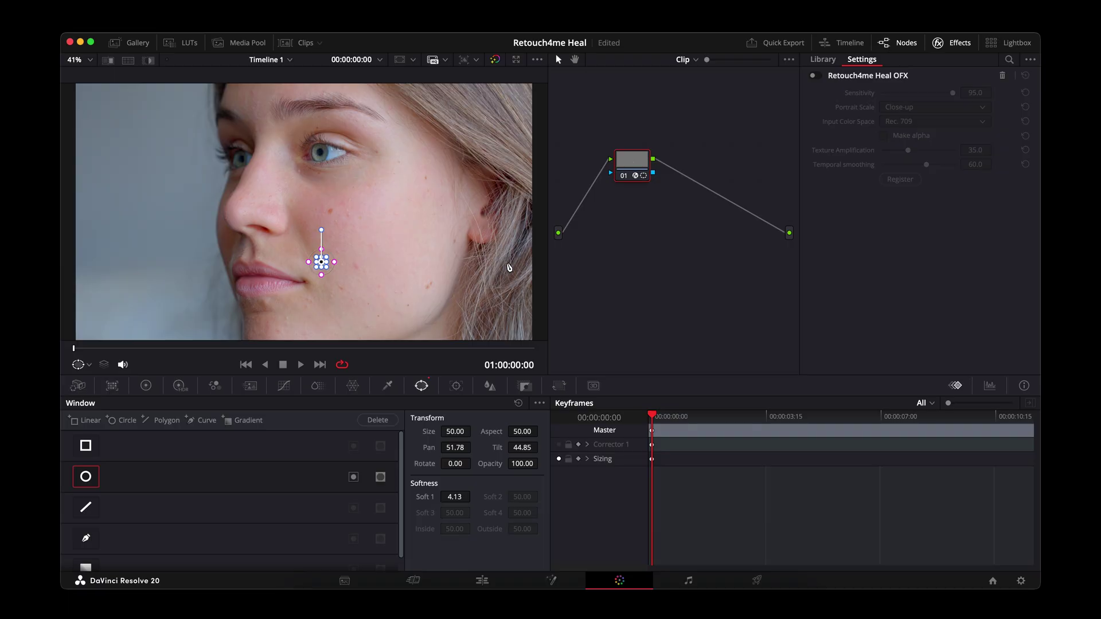
click(381, 479)
Track the circle window forward, check it follows the mole, and re-enable Retouch4me Heal OFX
click(457, 387)
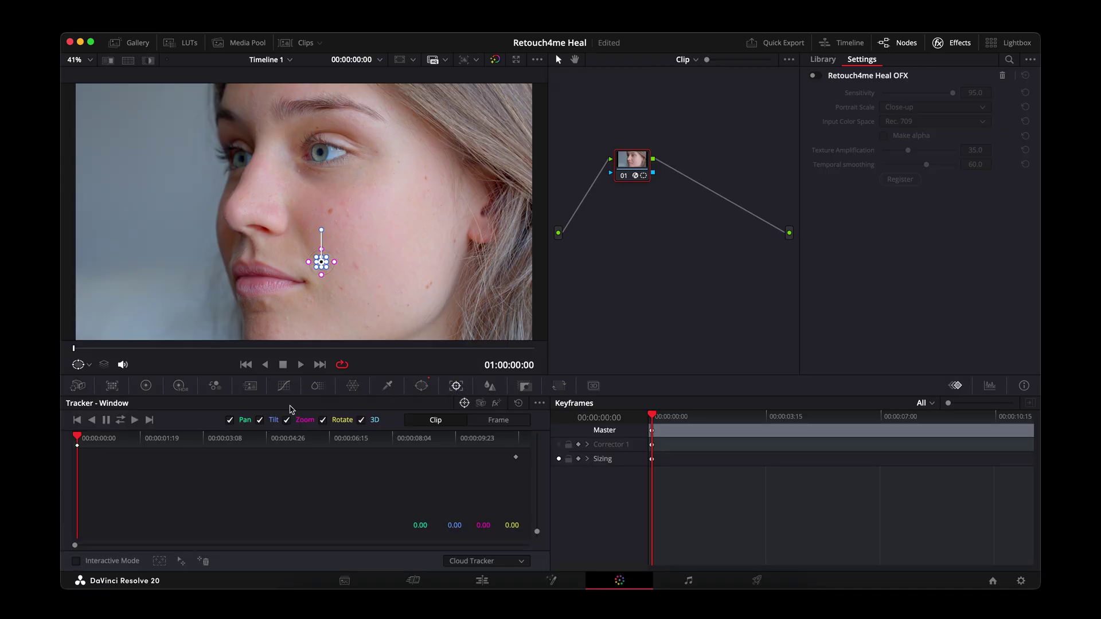
click(136, 420)
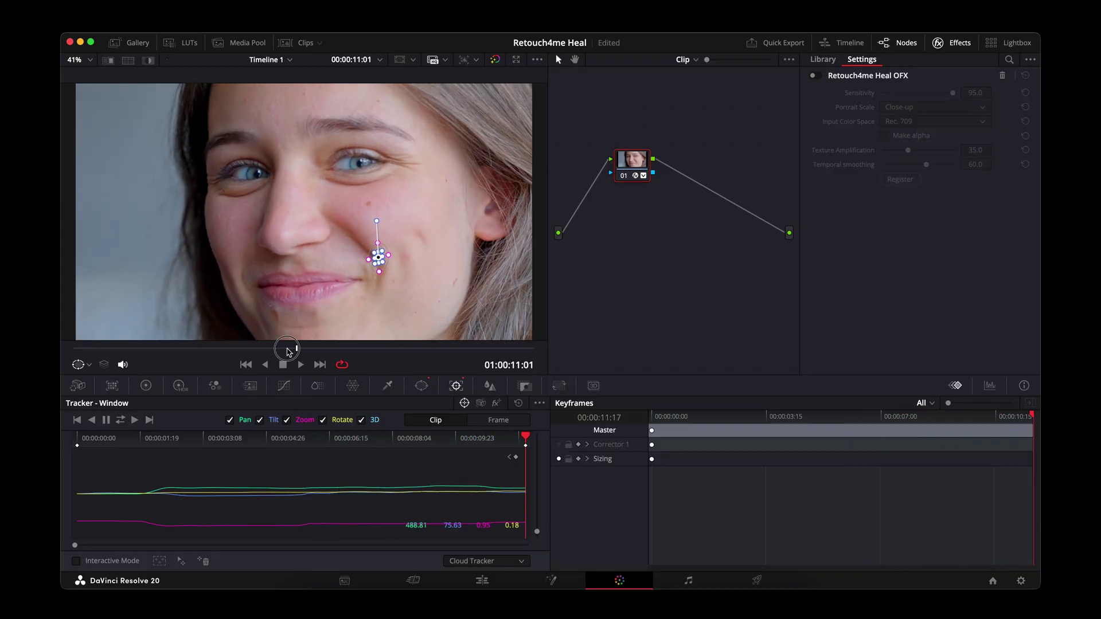
click(198, 348)
scroll(402, 286, up, 8)
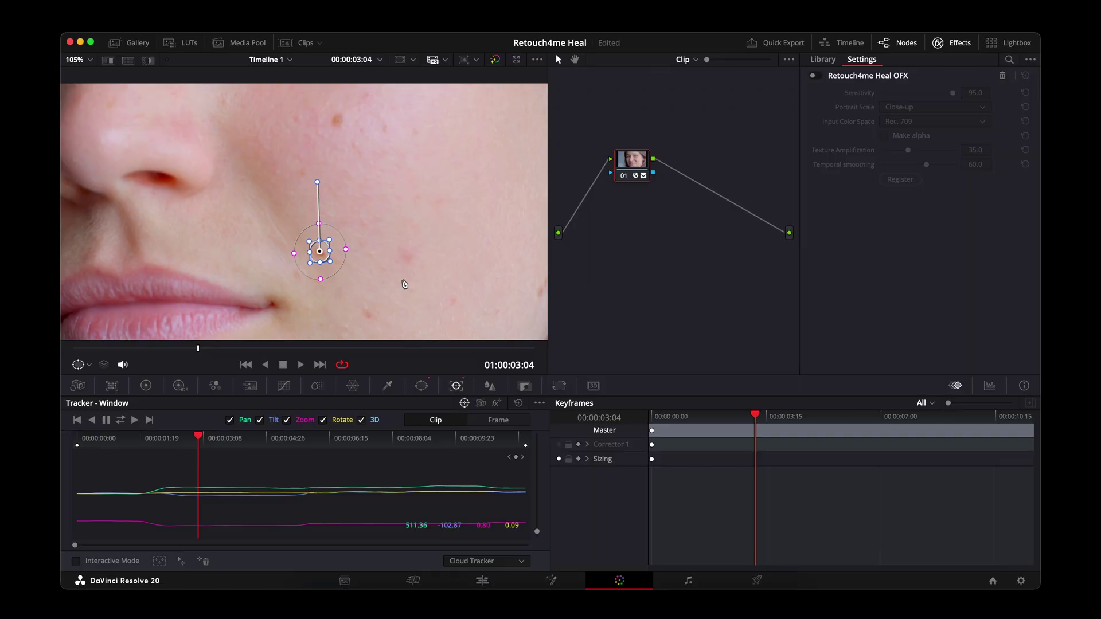
drag(401, 289, 394, 236)
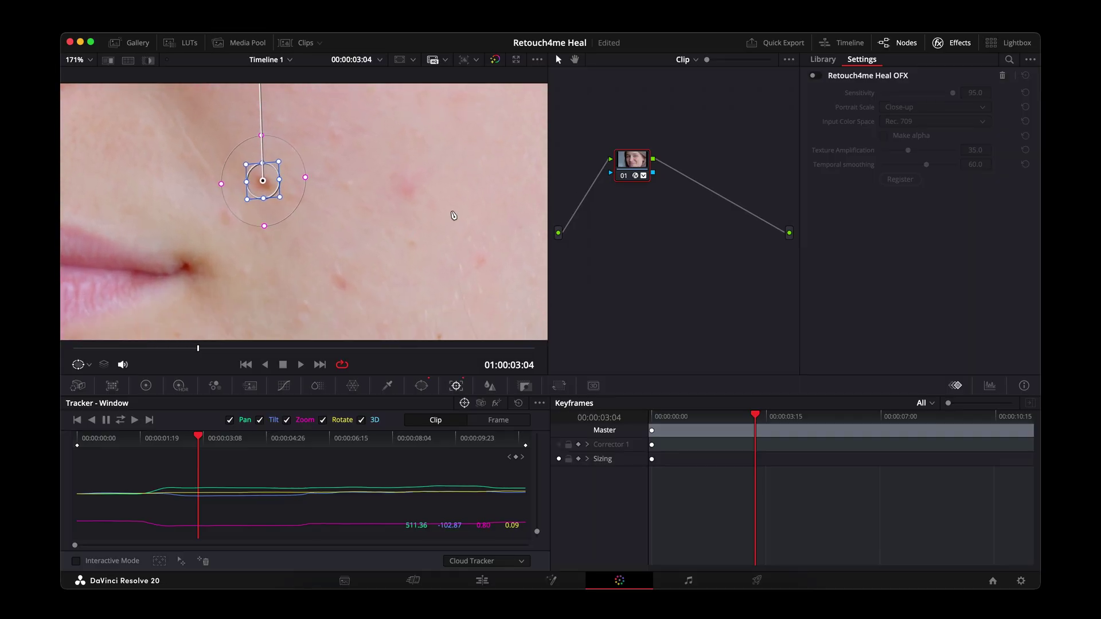
click(816, 76)
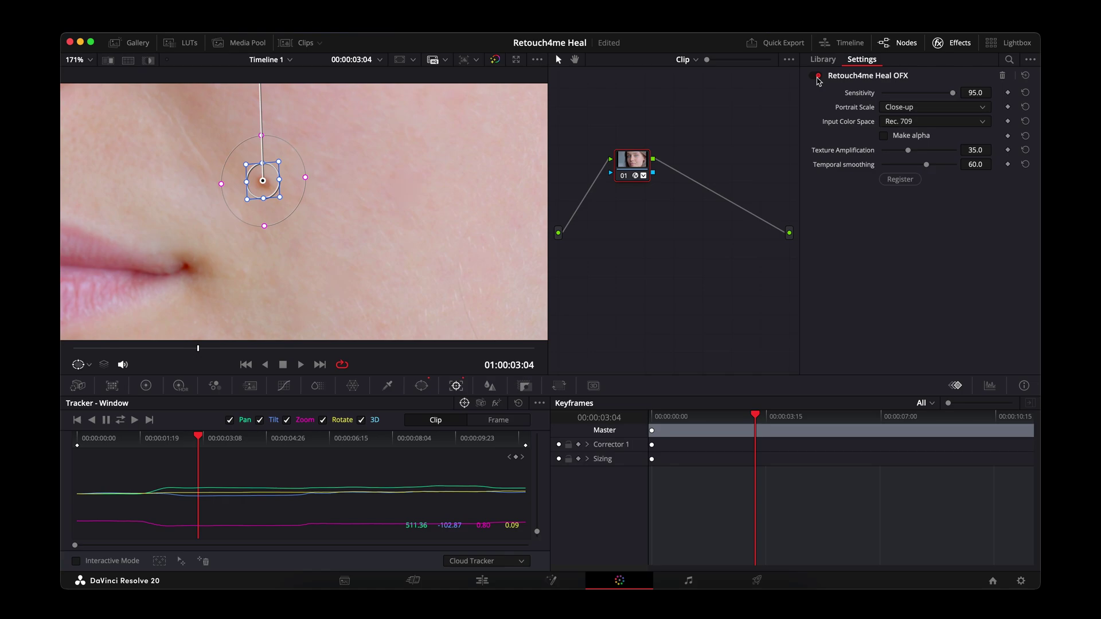
click(817, 76)
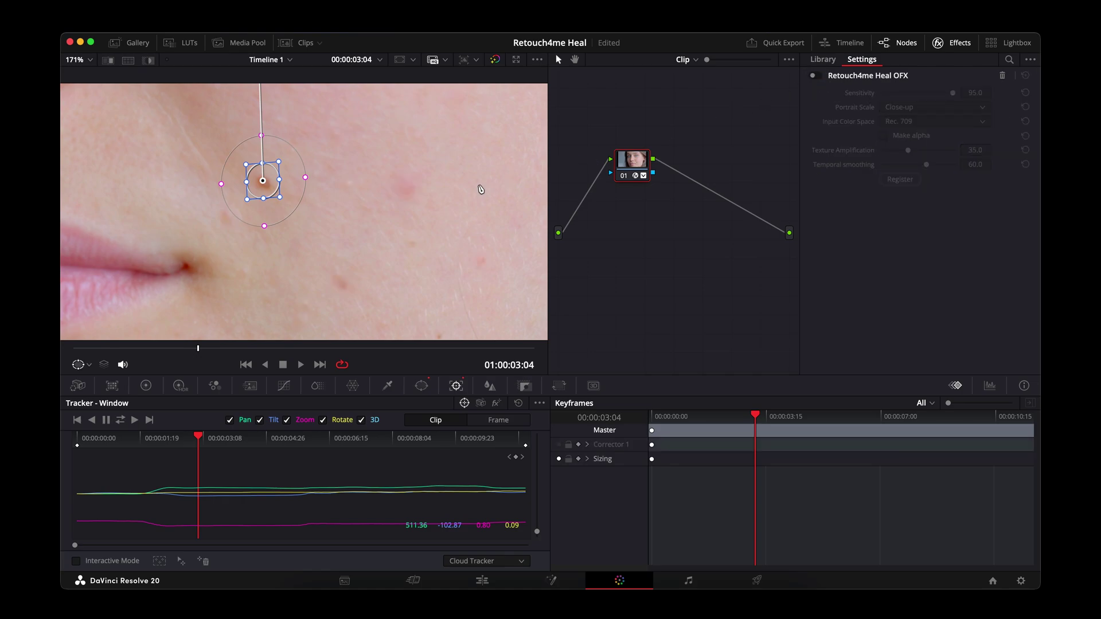
right_click(452, 199)
click(527, 293)
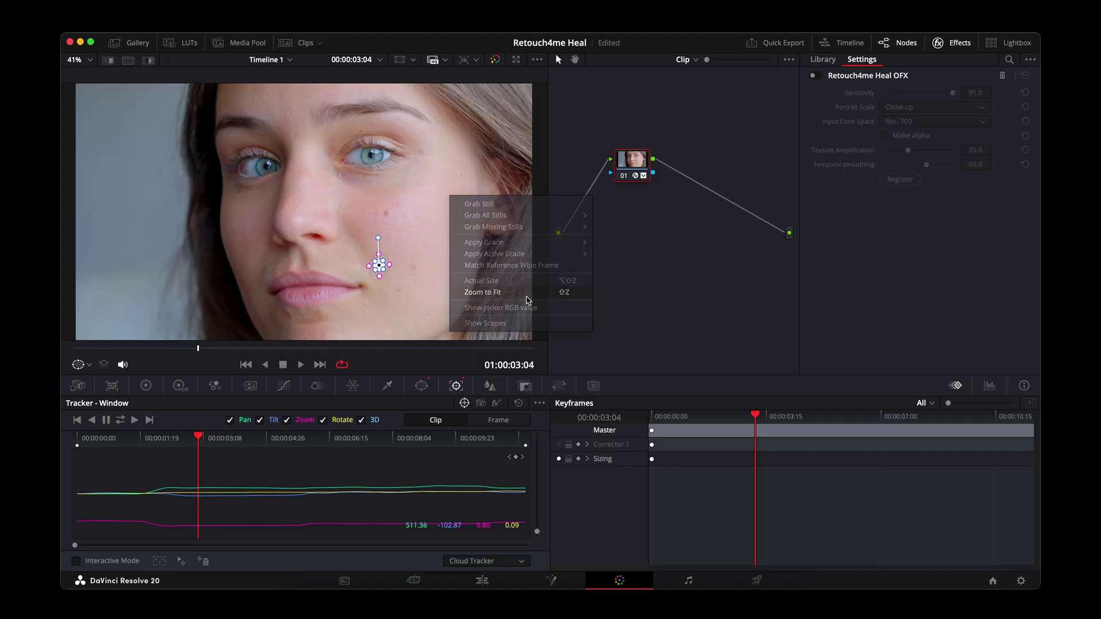
click(373, 208)
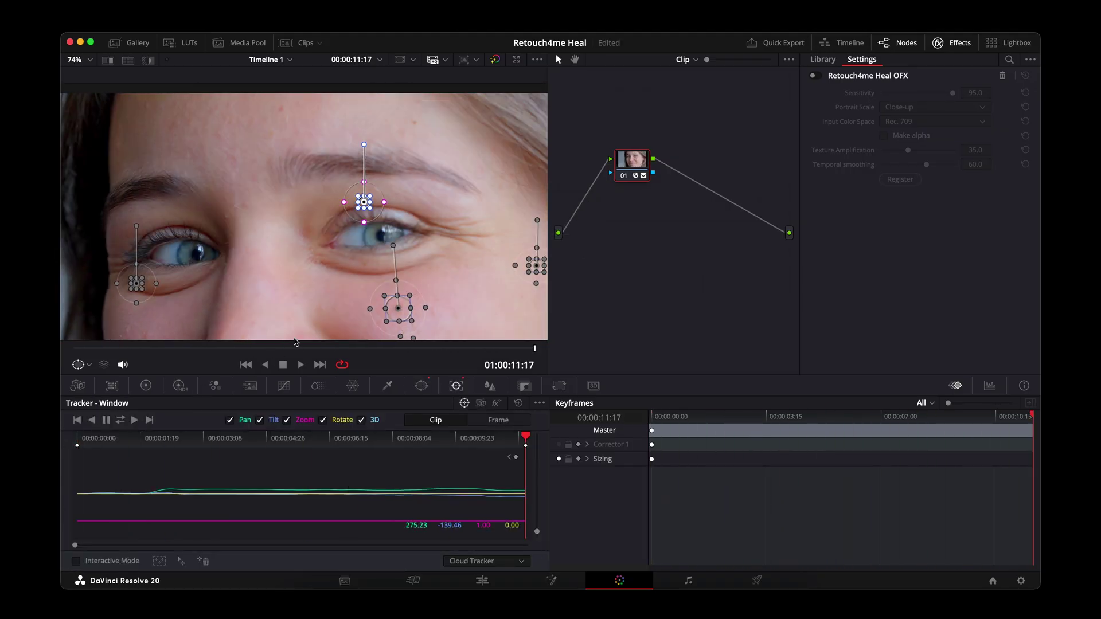
Zoom the viewer to fit and play the clip to check all tracked circle windows
right_click(458, 182)
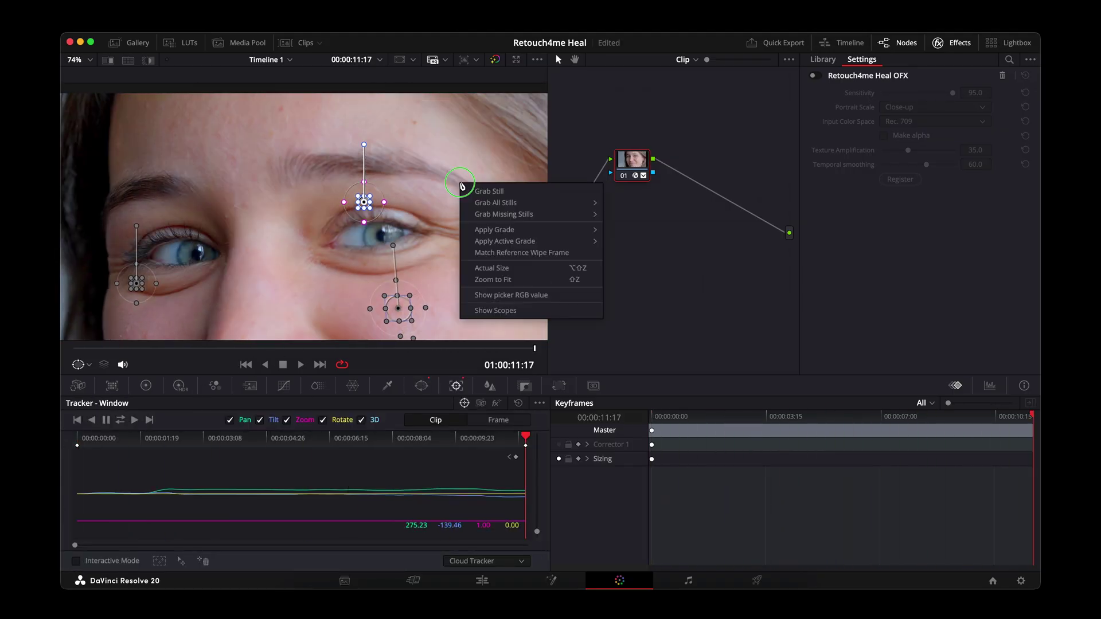
click(523, 281)
click(304, 366)
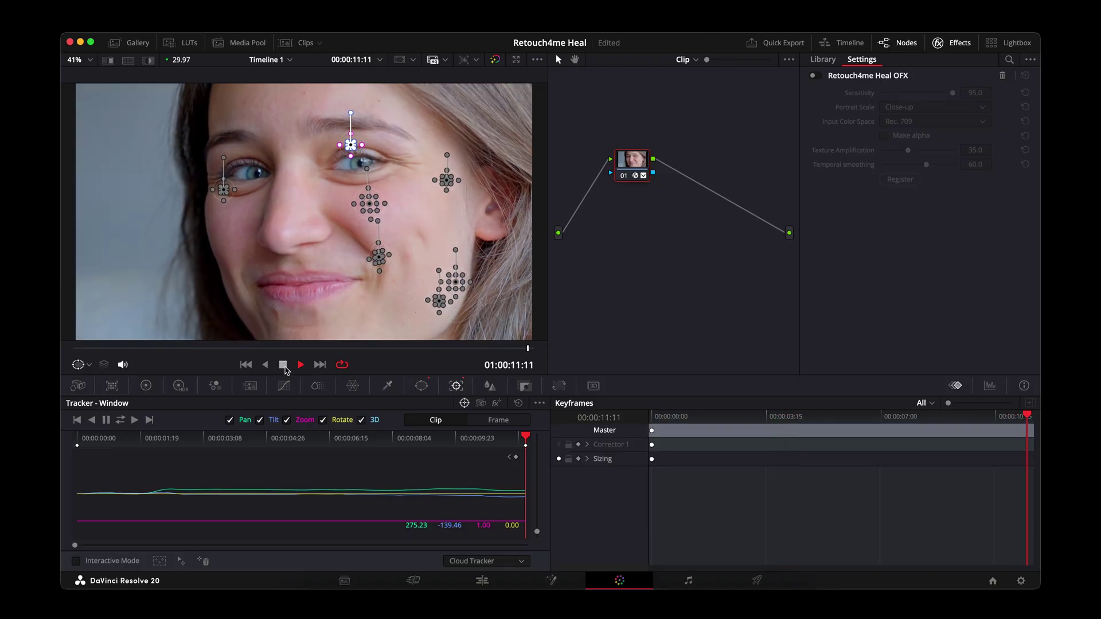
Stop playback, turn Retouch4me Heal OFX back on, and review a later frame
click(282, 366)
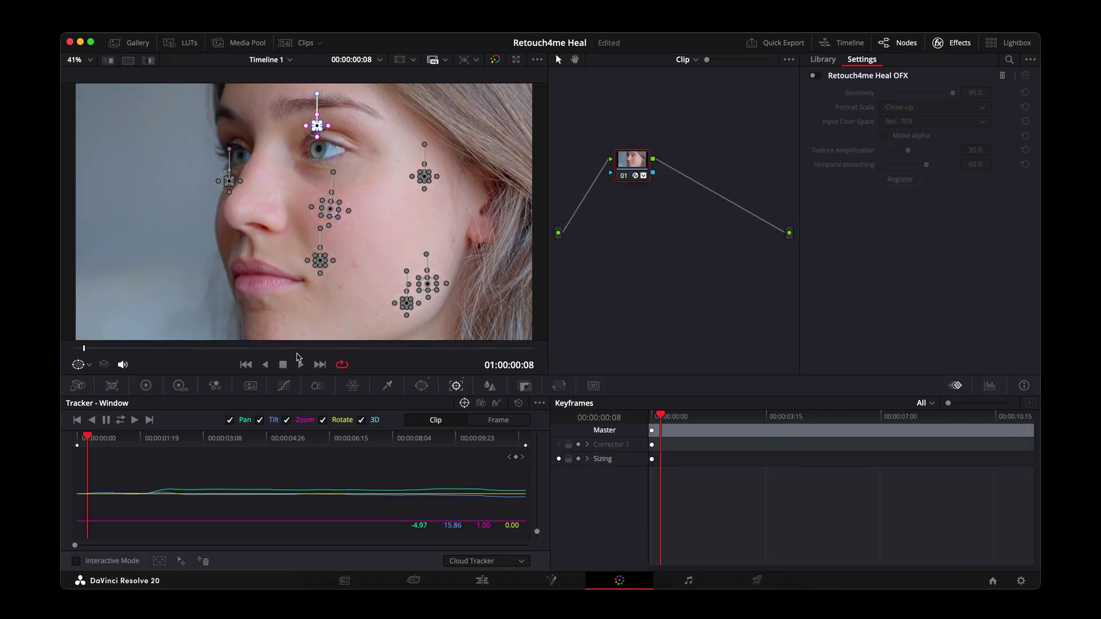
click(819, 76)
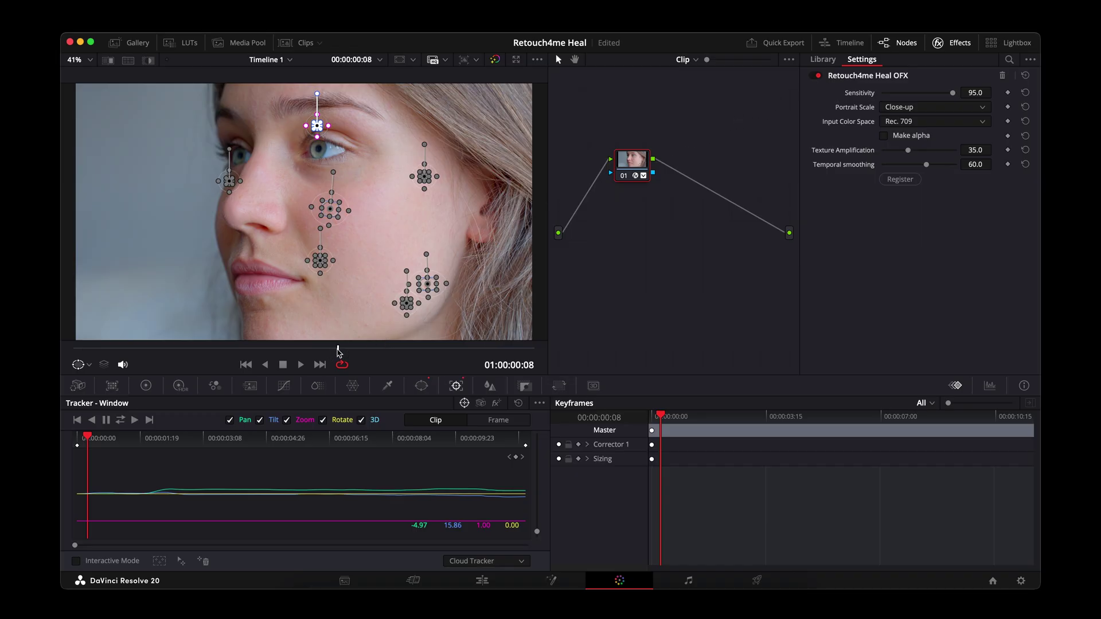
click(337, 348)
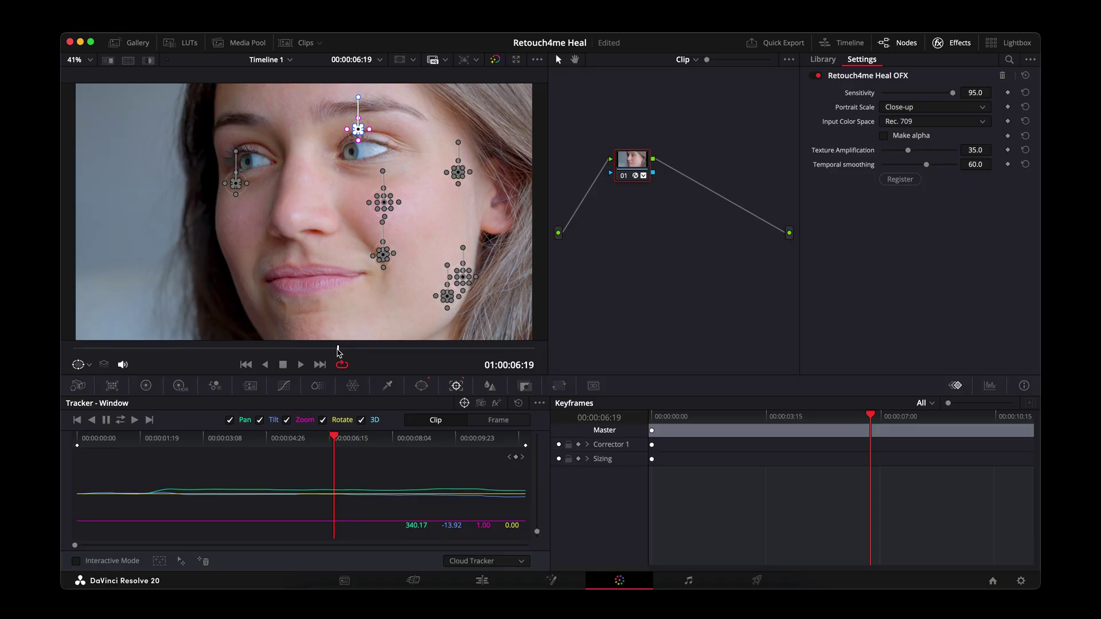